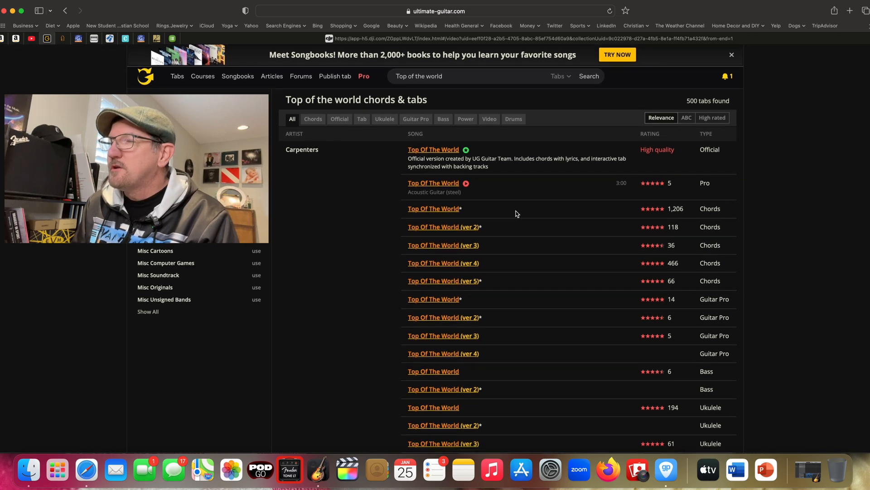
- Open Van Halen's "Top Of The World" (ver 2) Guitar Pro tab and play back its intro online
{"action": "scroll", "coordinate": [516, 211], "scroll_direction": "down", "scroll_amount": 5}
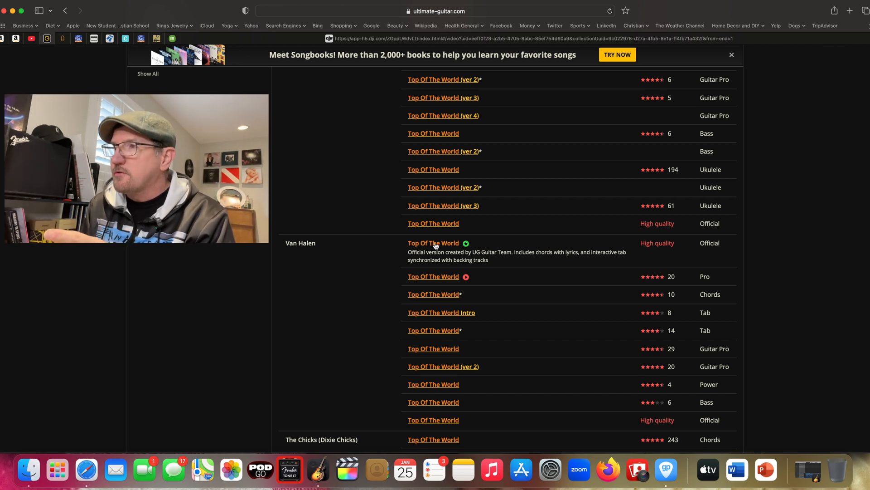
{"action": "left_click", "coordinate": [427, 276]}
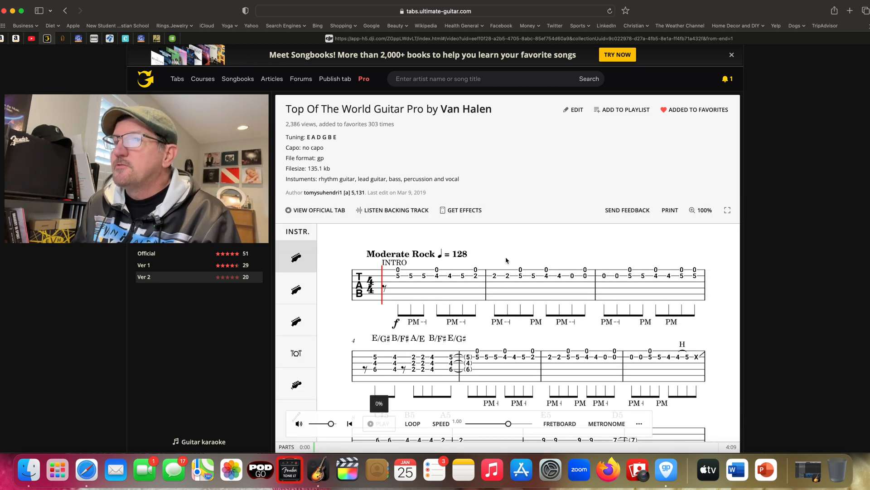
{"action": "scroll", "coordinate": [531, 249], "scroll_direction": "down", "scroll_amount": 5}
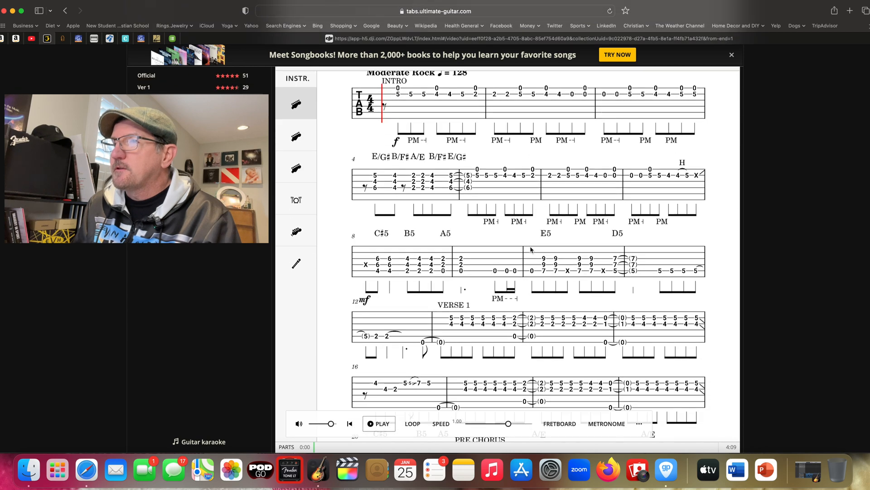
{"action": "mouse_move", "coordinate": [299, 188]}
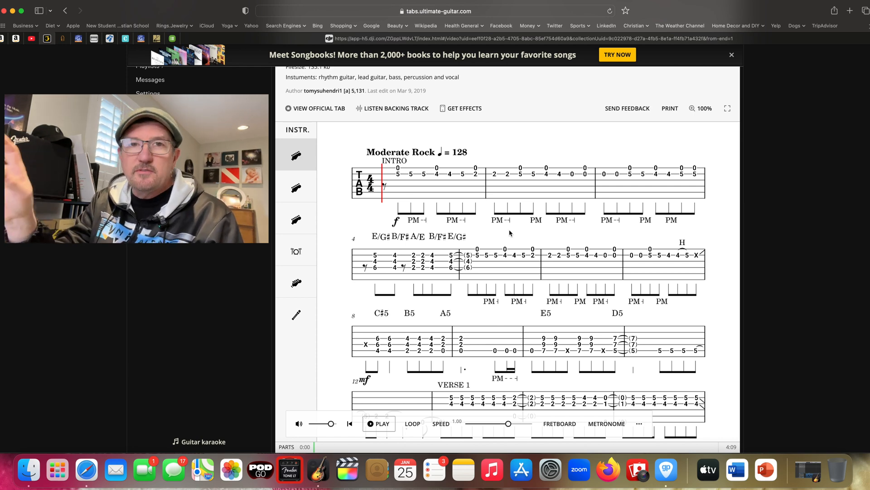
{"action": "scroll", "coordinate": [482, 297], "scroll_direction": "down", "scroll_amount": 1}
{"action": "left_click", "coordinate": [379, 424]}
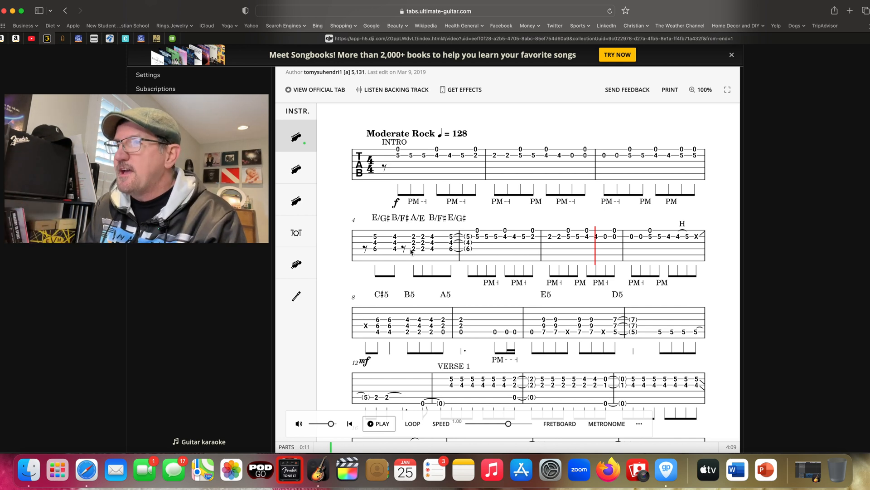
- Download the "Top Of The World" Guitar Pro tab file from the end of the tab page
{"action": "scroll", "coordinate": [442, 261], "scroll_direction": "down", "scroll_amount": 5}
{"action": "scroll", "coordinate": [442, 261], "scroll_direction": "down", "scroll_amount": 20}
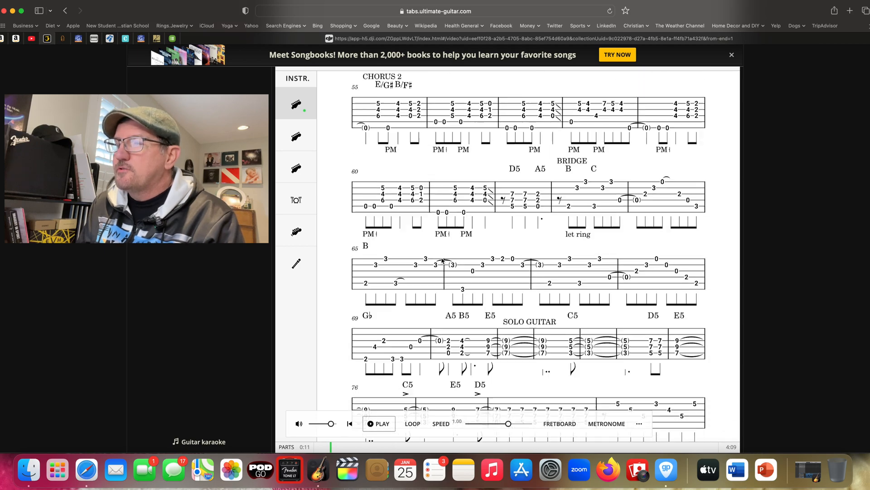
{"action": "scroll", "coordinate": [442, 261], "scroll_direction": "up", "scroll_amount": 4}
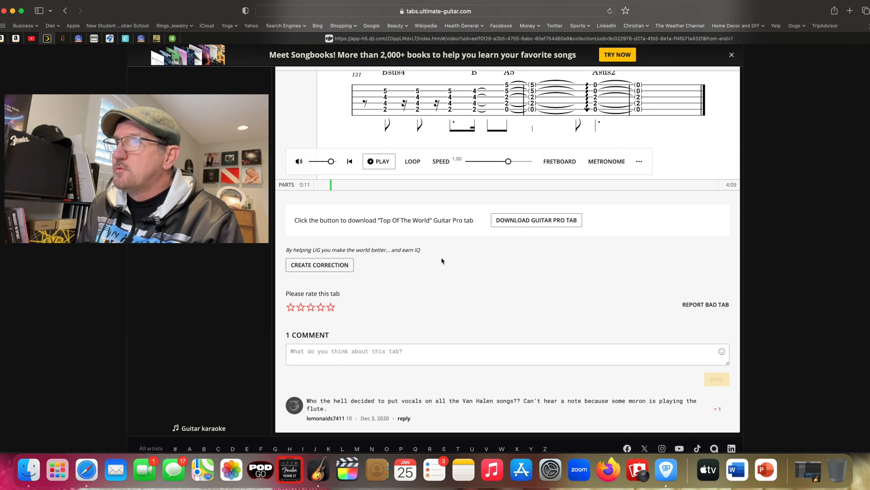
{"action": "left_click", "coordinate": [541, 222]}
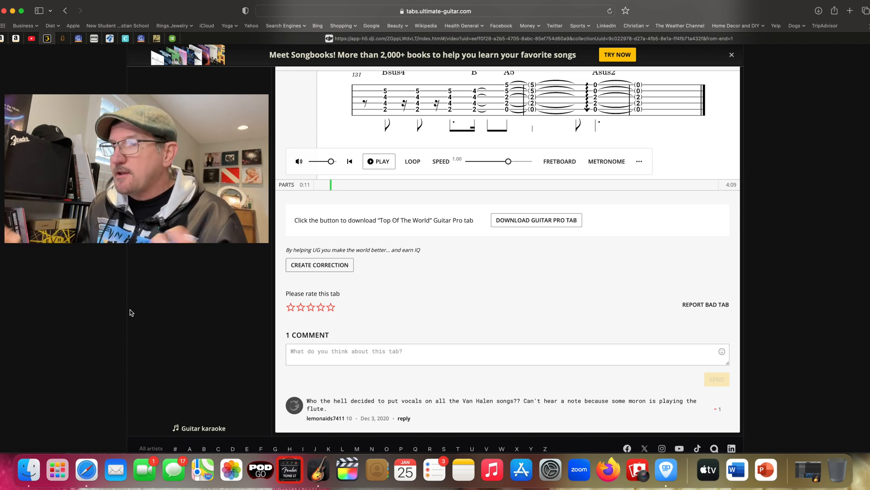
- Switch to Guitar Pro 8 with the "Van Halen - Top Of The World" score and move its window clear of the screen edge
{"action": "left_click", "coordinate": [665, 470]}
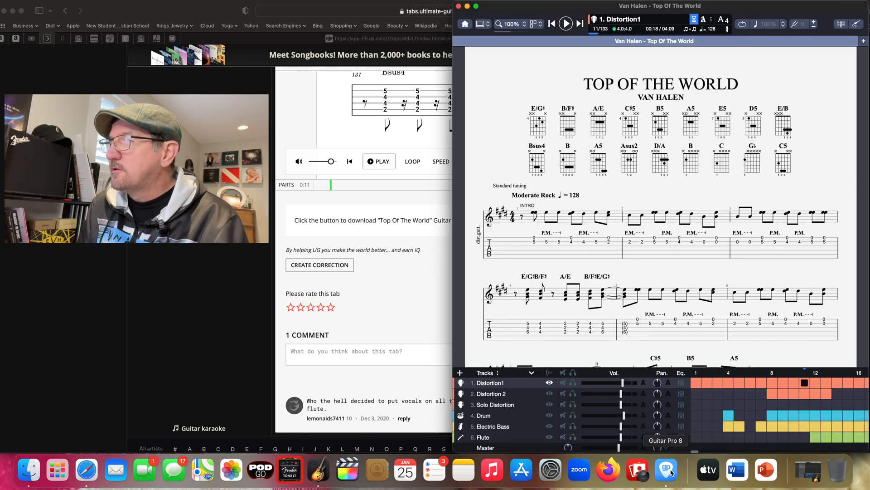
{"action": "left_click_drag", "start_coordinate": [529, 11], "coordinate": [275, 13]}
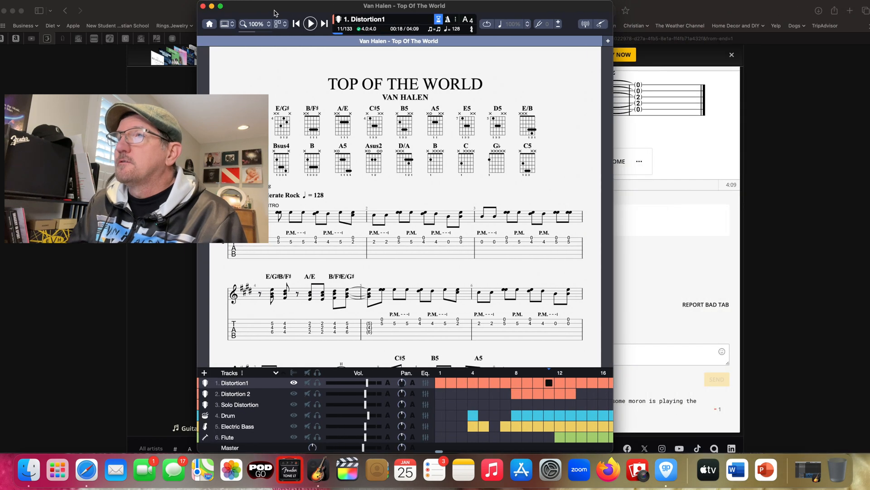
{"action": "left_click", "coordinate": [501, 167]}
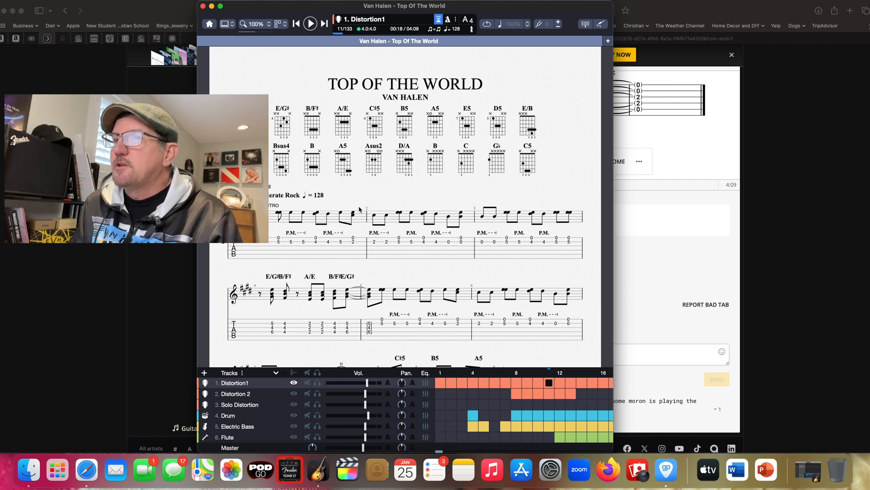
- Look through the first page of the "Top Of The World" score and play back its opening measures
{"action": "scroll", "coordinate": [408, 195], "scroll_direction": "down", "scroll_amount": 2}
{"action": "scroll", "coordinate": [408, 195], "scroll_direction": "up", "scroll_amount": 2}
{"action": "scroll", "coordinate": [408, 194], "scroll_direction": "down", "scroll_amount": 4}
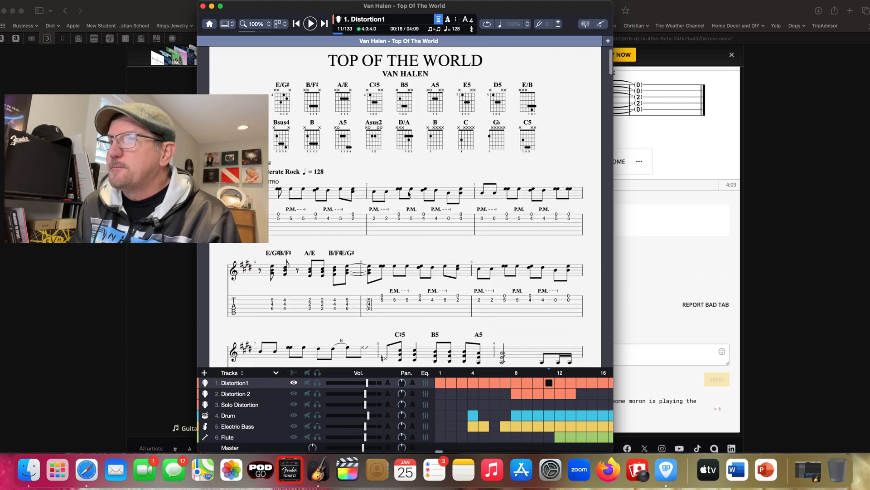
{"action": "scroll", "coordinate": [408, 194], "scroll_direction": "down", "scroll_amount": 2}
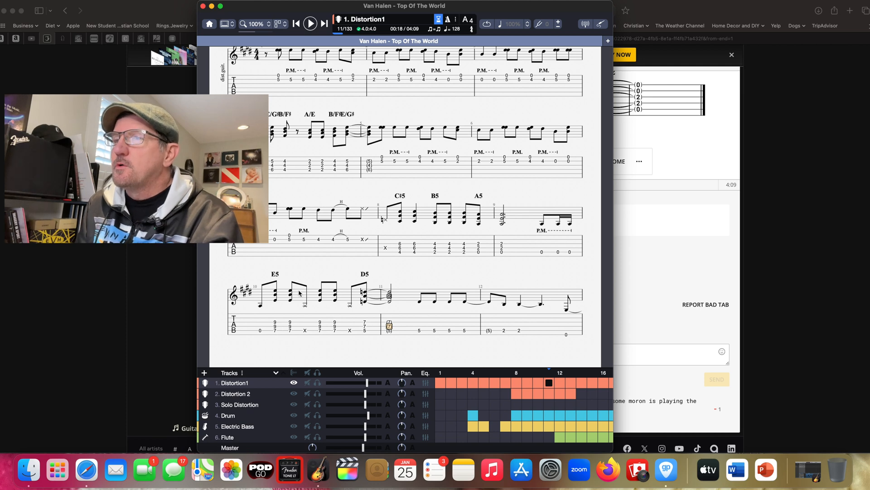
{"action": "scroll", "coordinate": [312, 285], "scroll_direction": "up", "scroll_amount": 5}
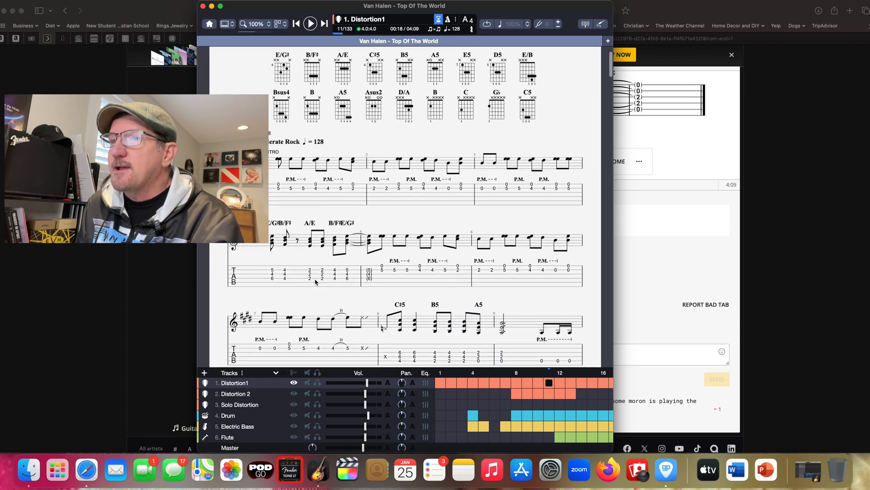
{"action": "left_click", "coordinate": [311, 24]}
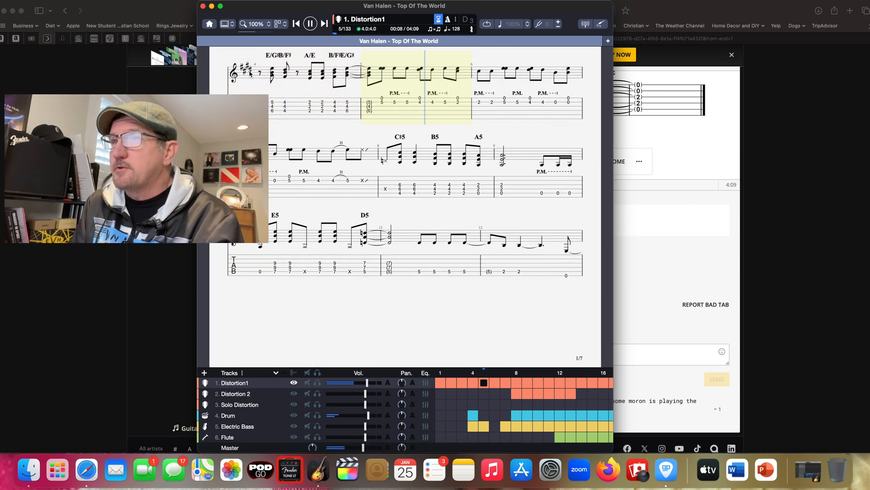
{"action": "left_click", "coordinate": [311, 23]}
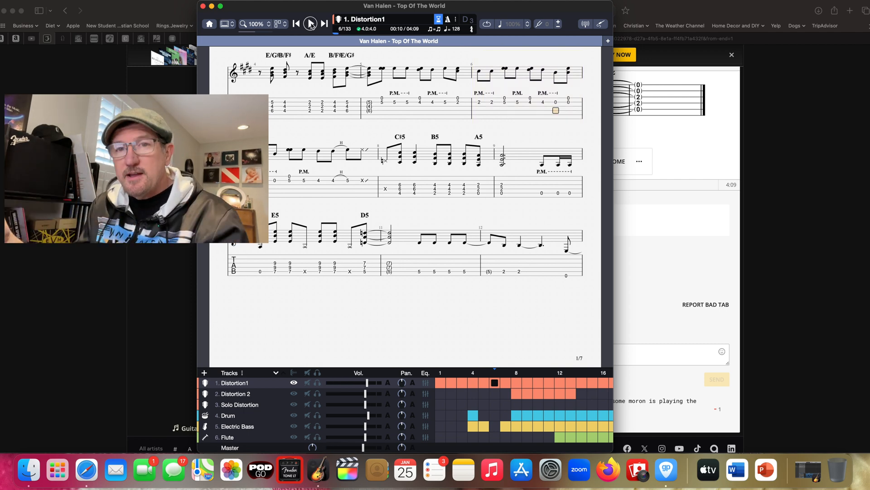
{"action": "scroll", "coordinate": [361, 141], "scroll_direction": "up", "scroll_amount": 5}
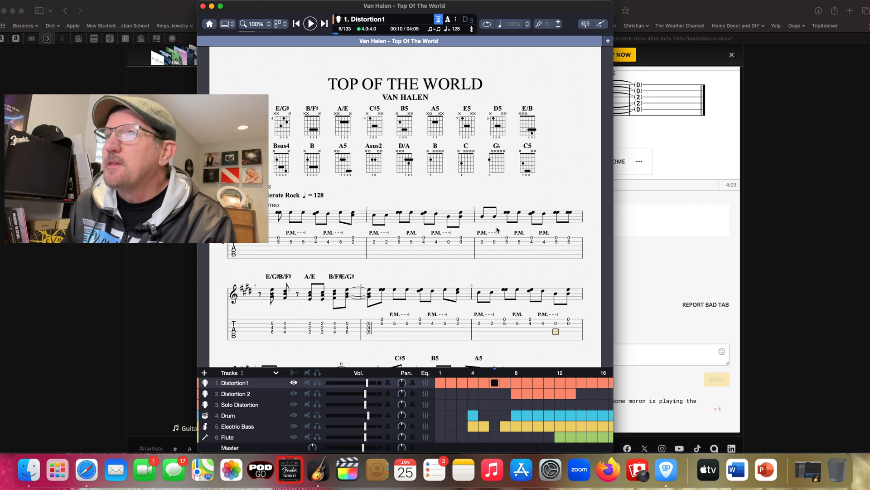
- Set up an audio export of the score as MP3 with a separate file created for each track
{"action": "left_click", "coordinate": [58, 4]}
{"action": "mouse_move", "coordinate": [78, 143]}
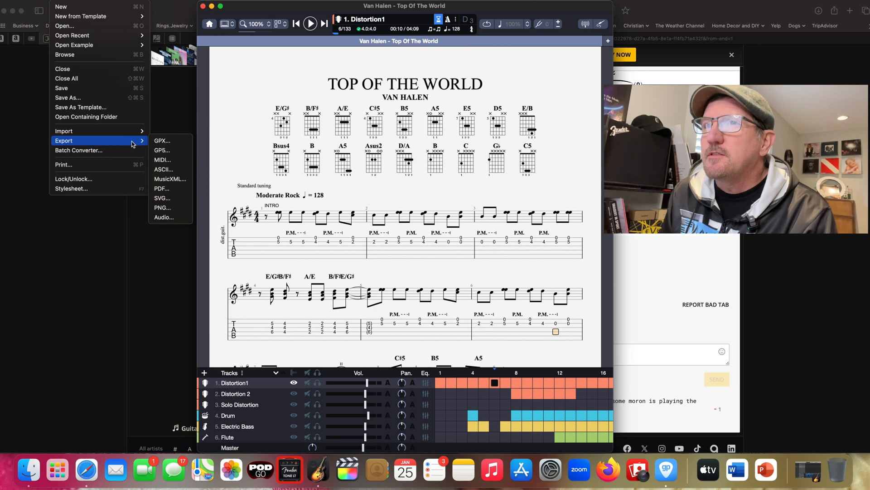
{"action": "left_click", "coordinate": [164, 218]}
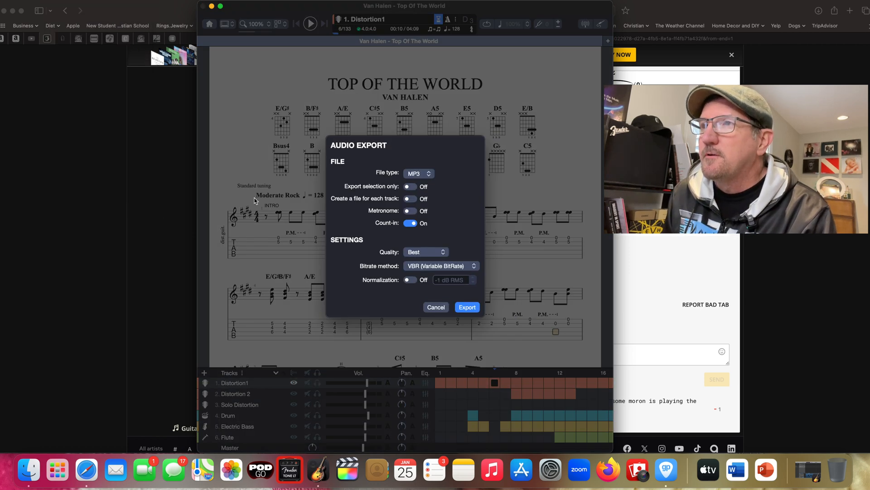
{"action": "left_click", "coordinate": [428, 176]}
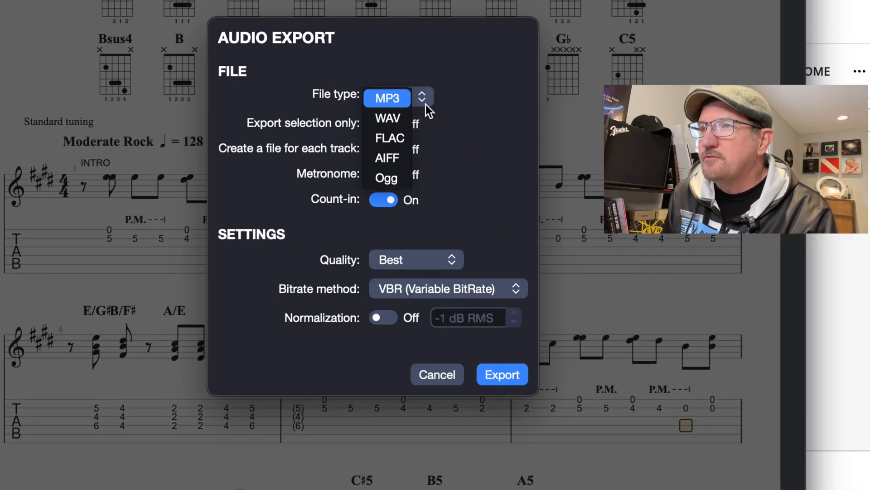
{"action": "left_click", "coordinate": [421, 102]}
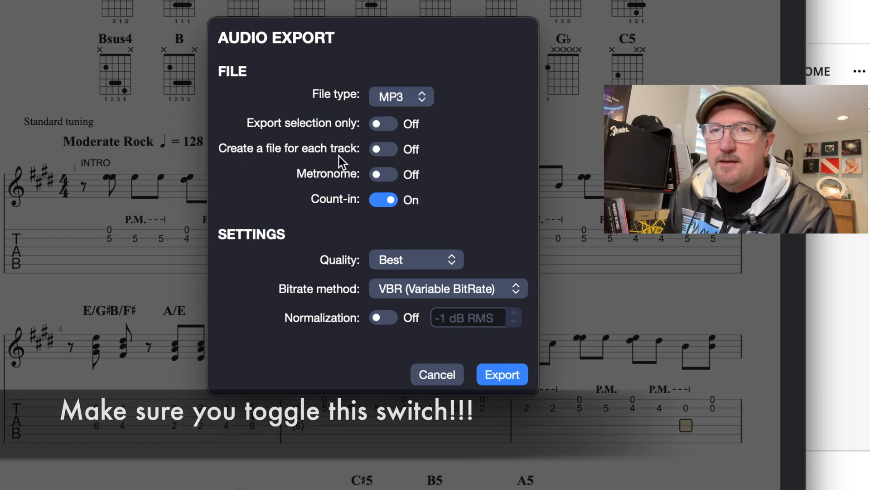
{"action": "left_click", "coordinate": [384, 149]}
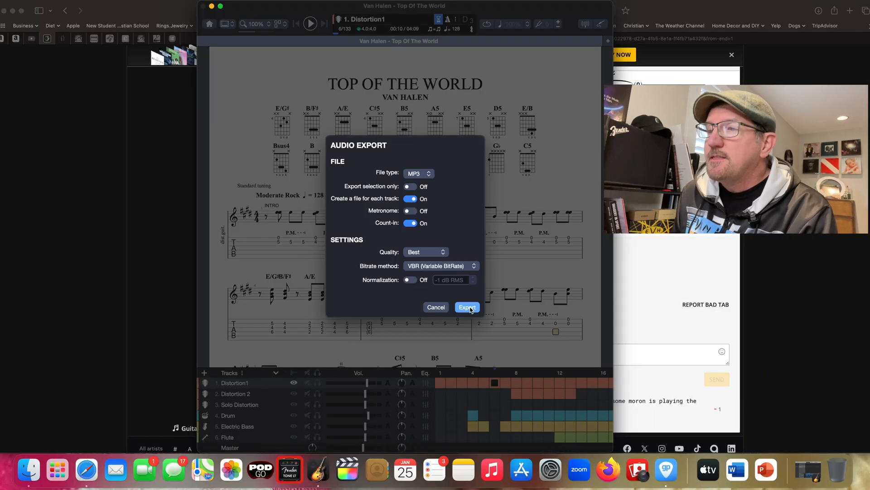
- Start the MP3 export and choose the "Top of the World" folder inside Audio as the save location
{"action": "left_click", "coordinate": [507, 375]}
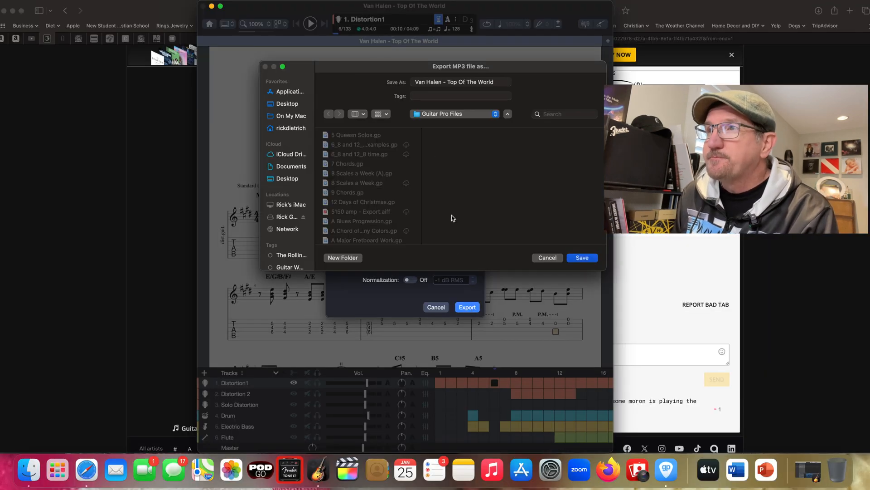
{"action": "scroll", "coordinate": [374, 202], "scroll_direction": "down", "scroll_amount": 10}
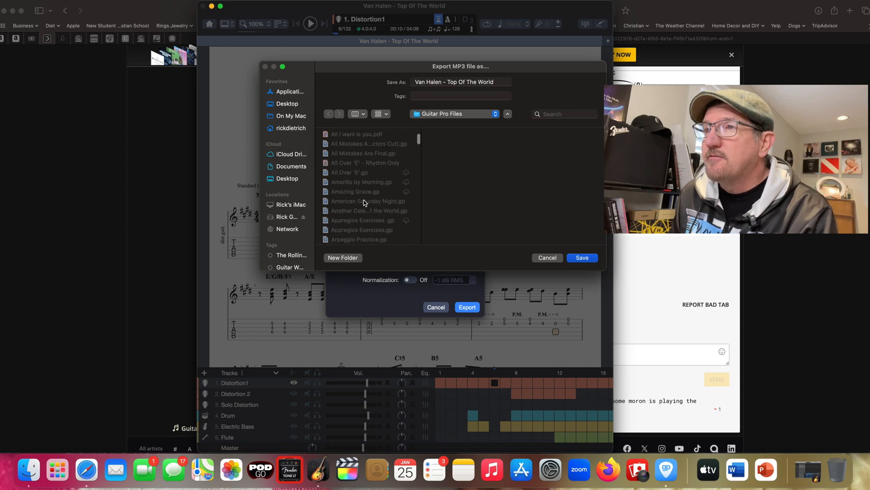
{"action": "left_click", "coordinate": [332, 172]}
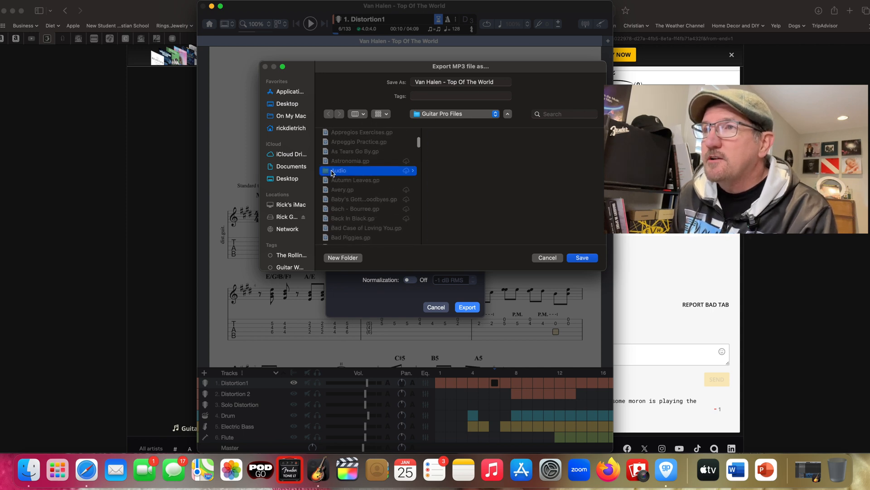
{"action": "scroll", "coordinate": [456, 163], "scroll_direction": "down", "scroll_amount": 15}
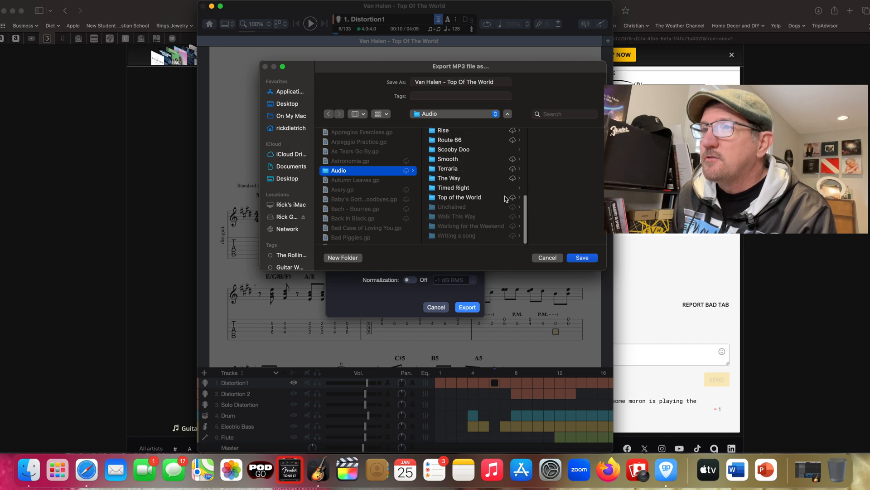
{"action": "left_click", "coordinate": [457, 199]}
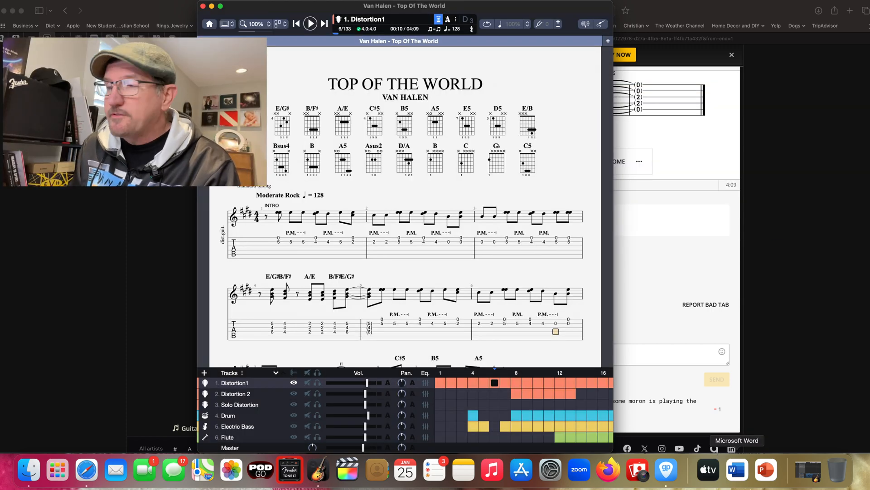
- Switch to the "Top of the World Demo" GarageBand project and place the Finder folder "Top of the World" beside its track area
{"action": "left_click", "coordinate": [808, 470]}
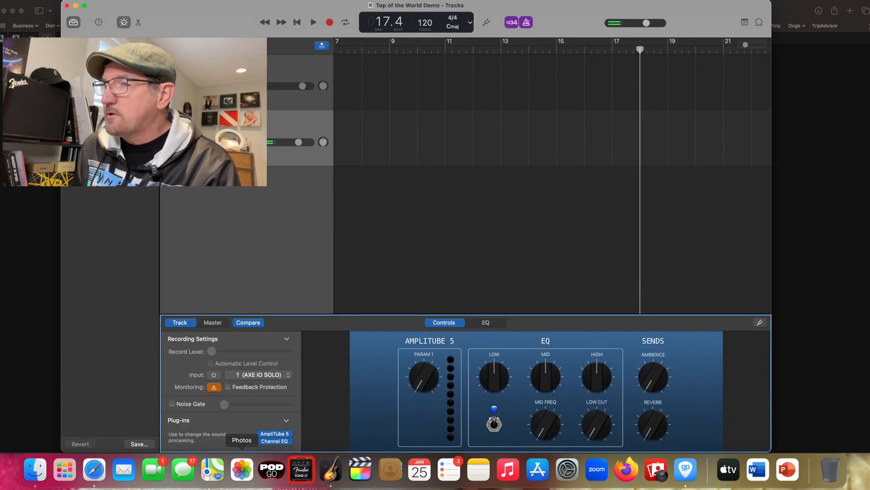
{"action": "left_click", "coordinate": [35, 469]}
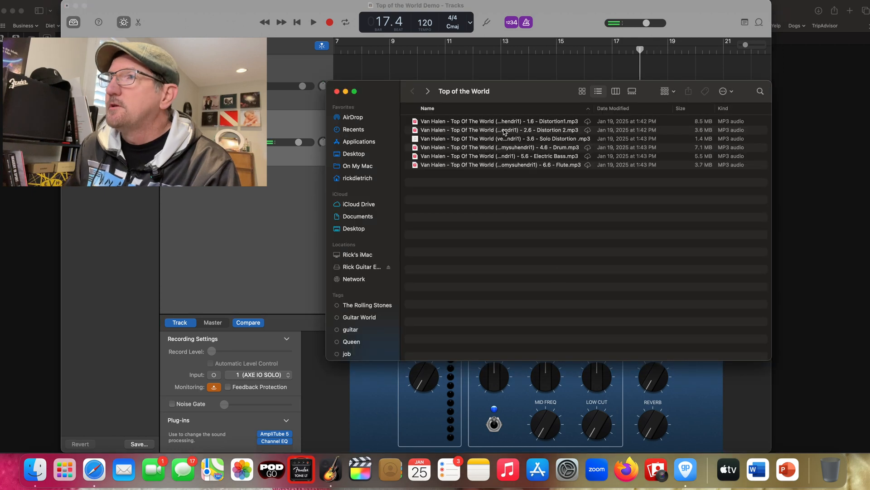
{"action": "left_click_drag", "start_coordinate": [503, 94], "coordinate": [601, 100]}
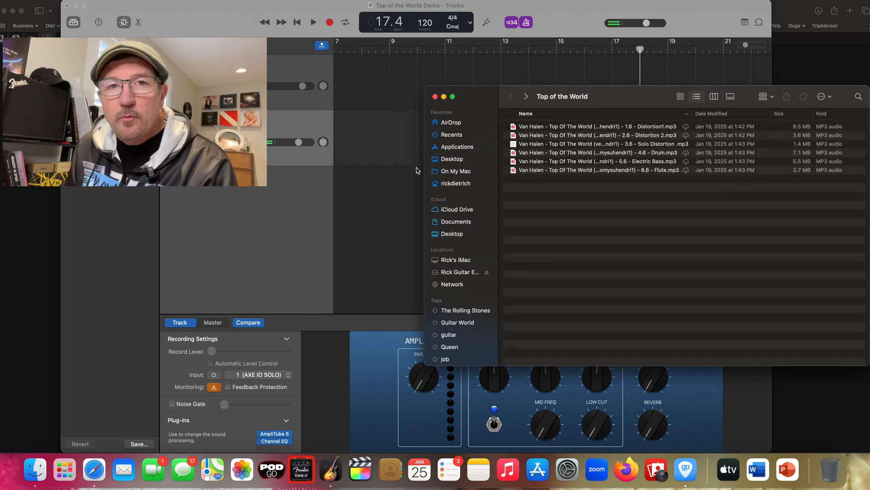
- Import all six Top of the World MP3 files as separate tracks and move their regions together to the project start
{"action": "left_click_drag", "start_coordinate": [533, 202], "coordinate": [512, 126]}
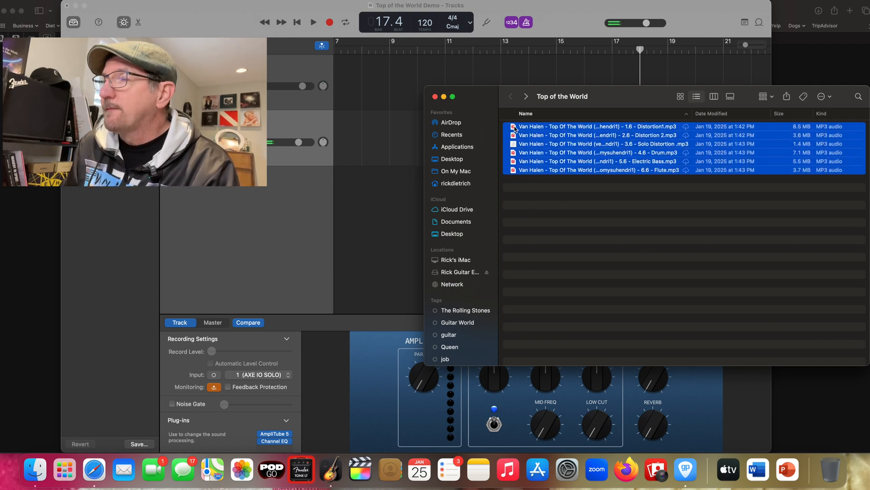
{"action": "left_click_drag", "start_coordinate": [514, 129], "coordinate": [343, 197]}
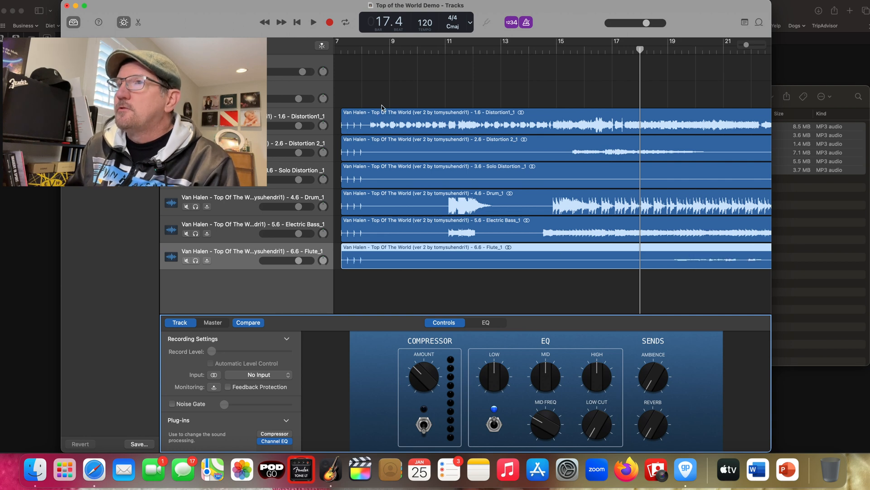
{"action": "left_click_drag", "start_coordinate": [399, 282], "coordinate": [404, 112]}
{"action": "scroll", "coordinate": [401, 111], "scroll_direction": "left", "scroll_amount": 5}
{"action": "scroll", "coordinate": [407, 108], "scroll_direction": "right", "scroll_amount": 1}
{"action": "left_click_drag", "start_coordinate": [543, 116], "coordinate": [385, 116]}
- Play back a short part of the imported tracks and mute the Distortion1 and Distortion 2 tracks
{"action": "left_click", "coordinate": [313, 22]}
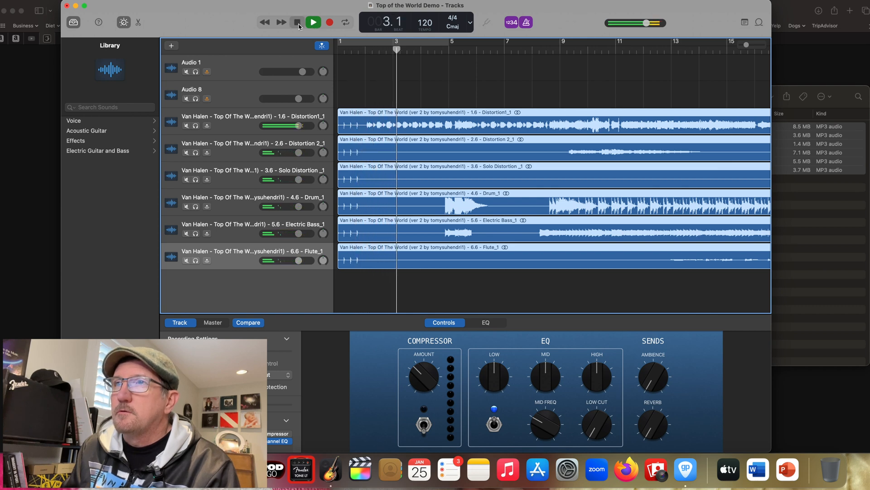
{"action": "left_click", "coordinate": [298, 23]}
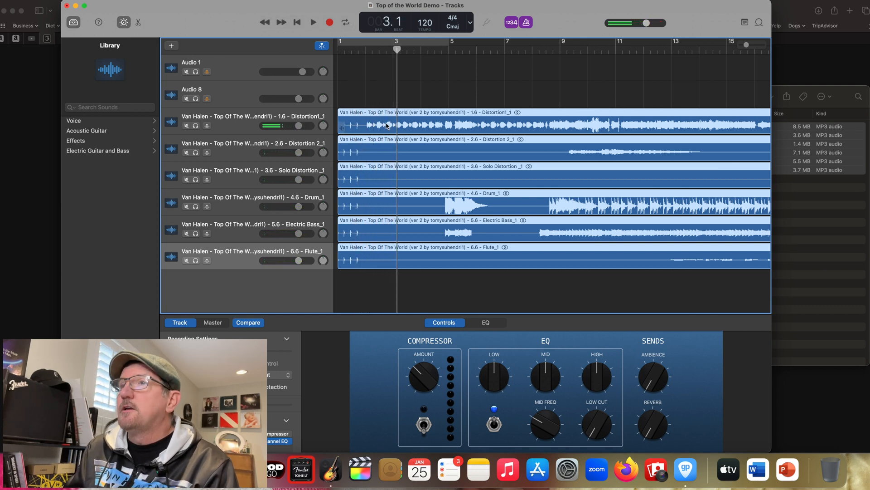
{"action": "left_click", "coordinate": [186, 125]}
{"action": "left_click", "coordinate": [186, 152]}
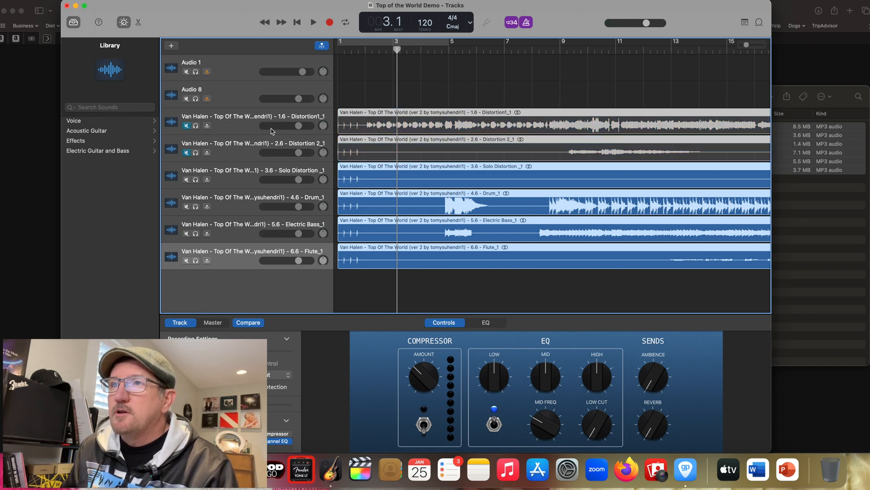
- Mute the Solo Distortion track, play back a short part of the remaining tracks, and return the playhead to the project start
{"action": "left_click", "coordinate": [186, 179]}
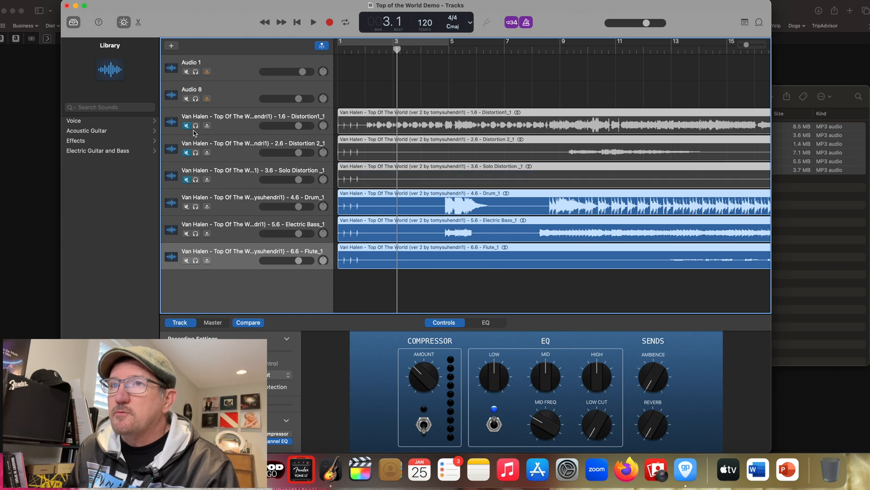
{"action": "left_click", "coordinate": [314, 23]}
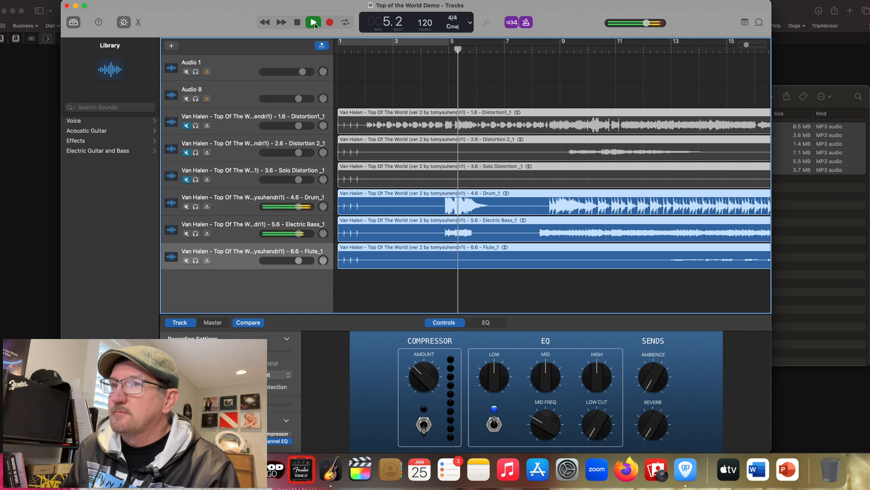
{"action": "left_click", "coordinate": [299, 25]}
{"action": "left_click", "coordinate": [299, 26]}
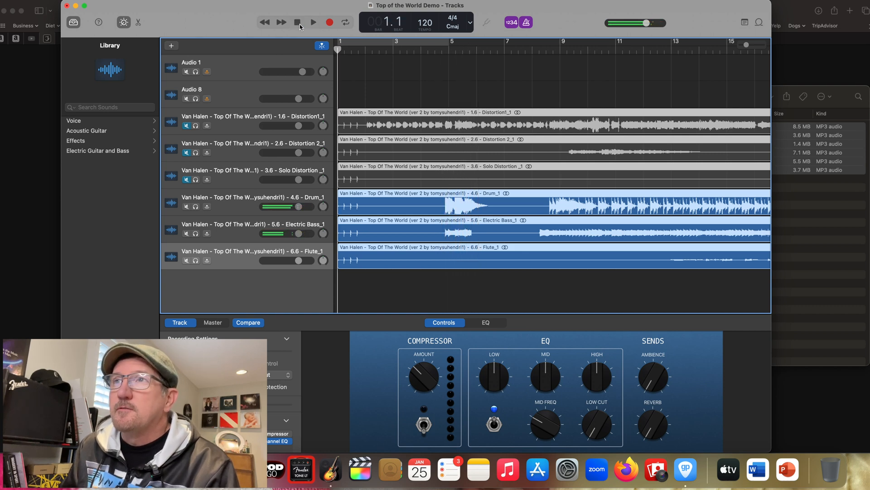
- Replace the Compressor on the Electric Bass track with AmpliTube 5, load the Rick Bass setting, and close the plug-in window
{"action": "left_click", "coordinate": [229, 235]}
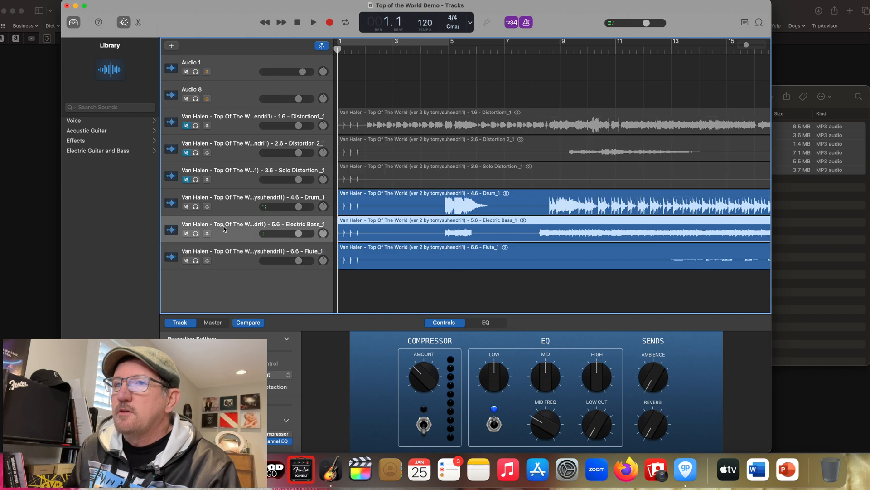
{"action": "left_click", "coordinate": [290, 437]}
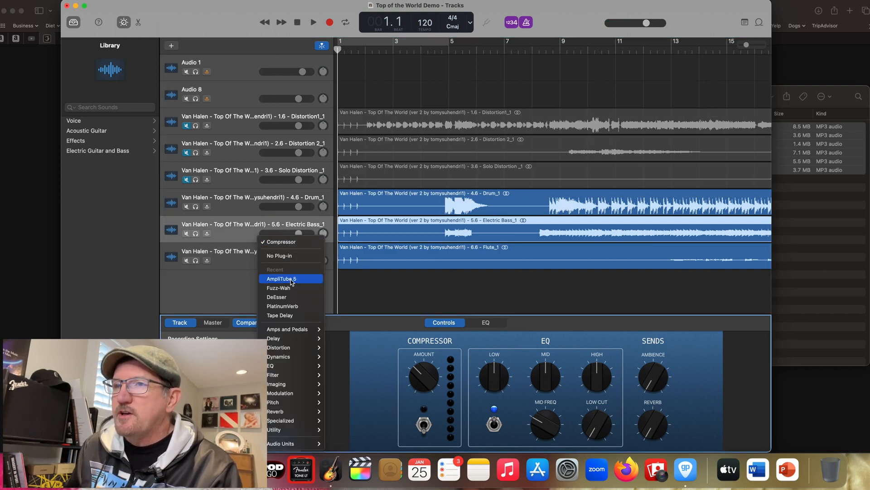
{"action": "left_click", "coordinate": [292, 280]}
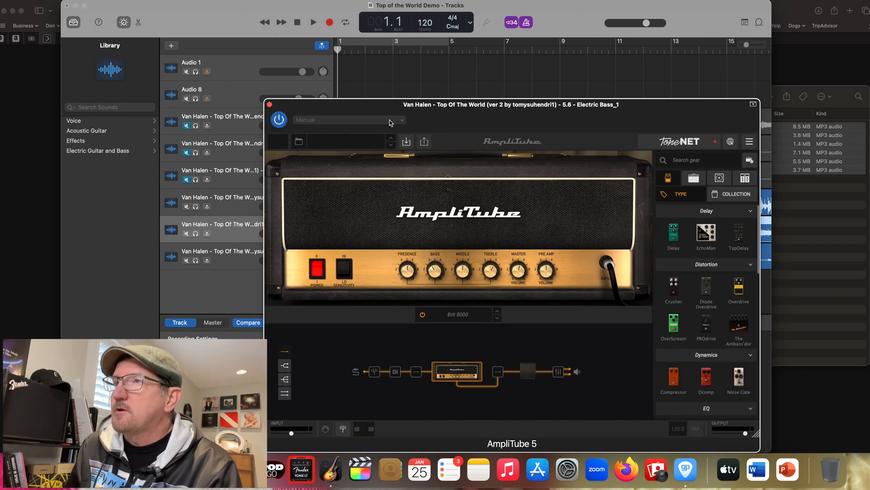
{"action": "left_click", "coordinate": [390, 121]}
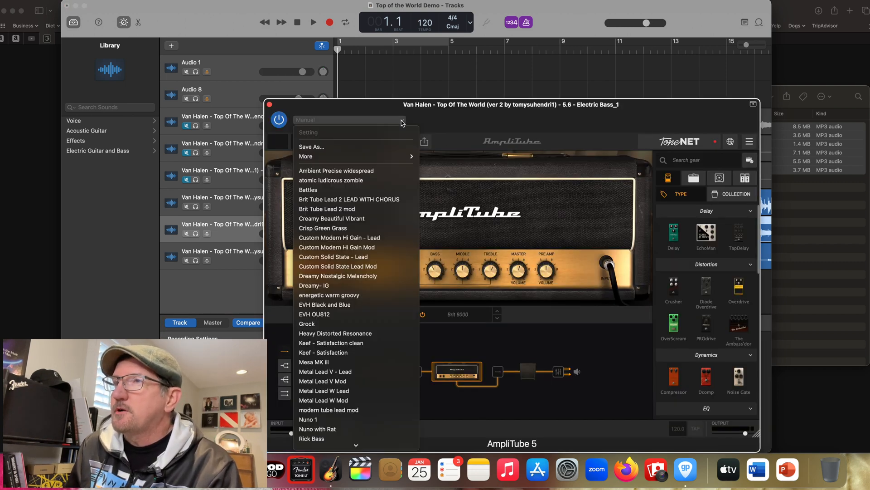
{"action": "scroll", "coordinate": [385, 247], "scroll_direction": "down", "scroll_amount": 5}
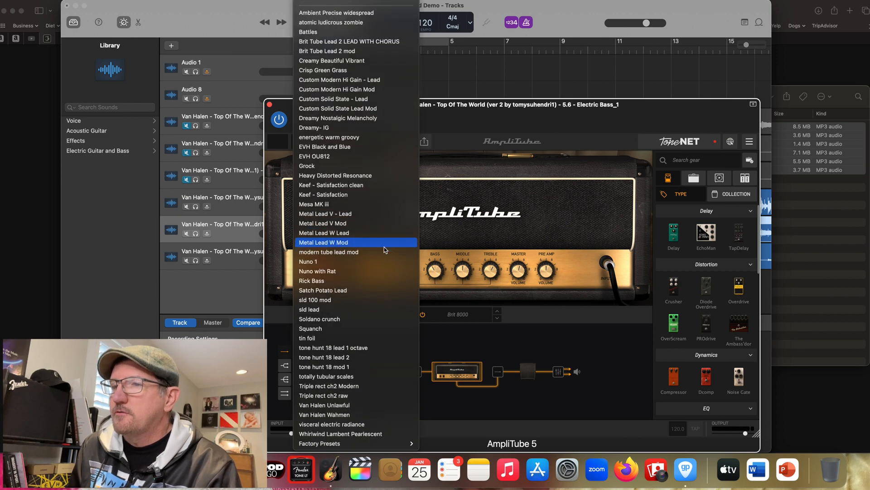
{"action": "left_click", "coordinate": [316, 283]}
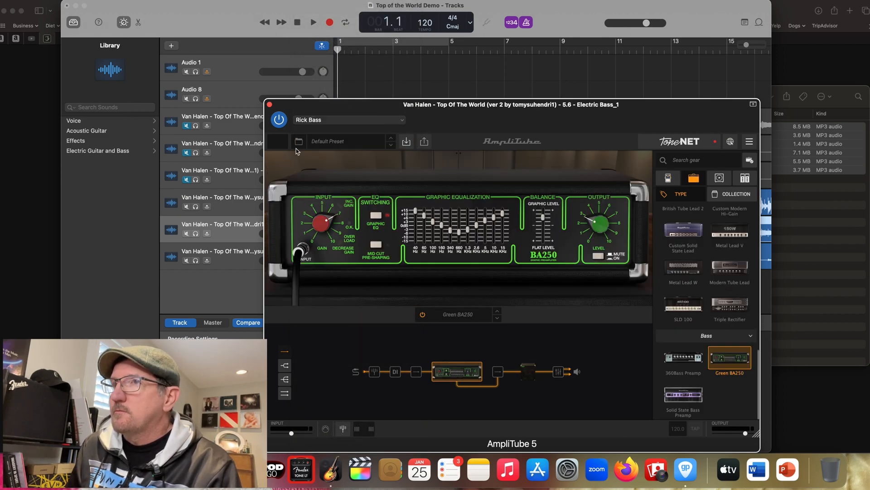
{"action": "left_click", "coordinate": [270, 105]}
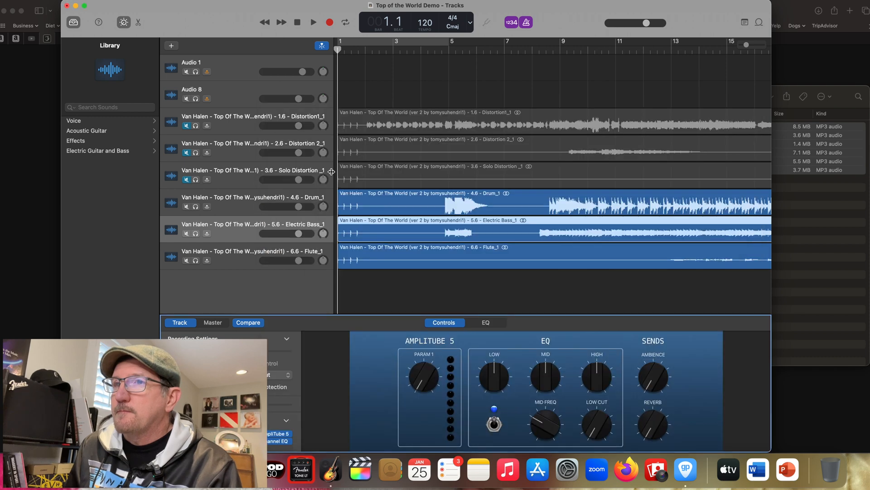
- Select the Audio 1 track, open its AmpliTube 5 plug-in to examine the guitar amp setup, and close the plug-in window
{"action": "left_click", "coordinate": [224, 199]}
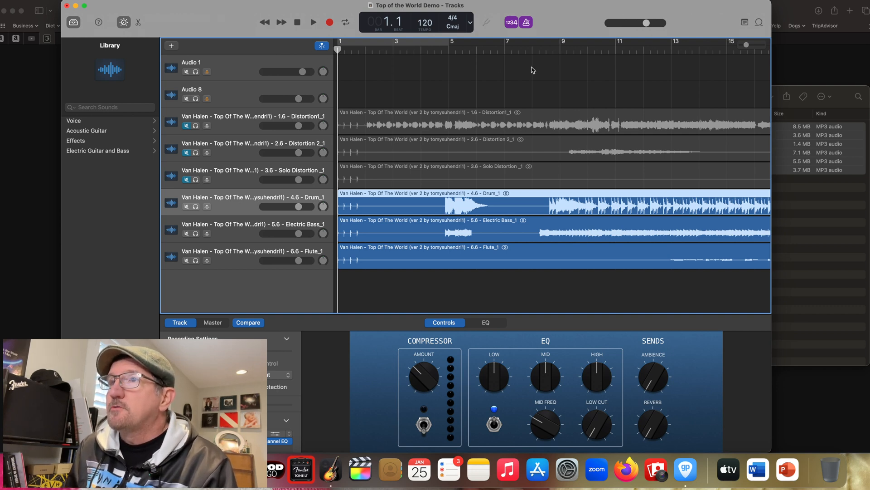
{"action": "left_click", "coordinate": [227, 69]}
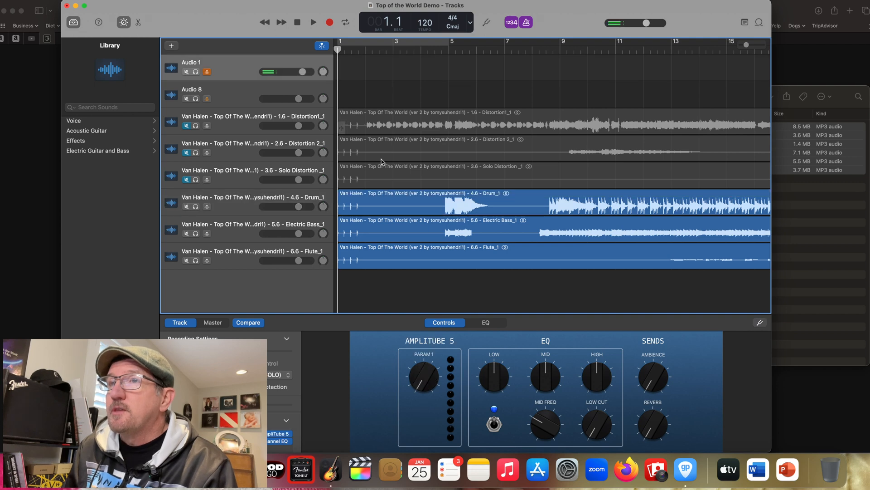
{"action": "mouse_move", "coordinate": [283, 437]}
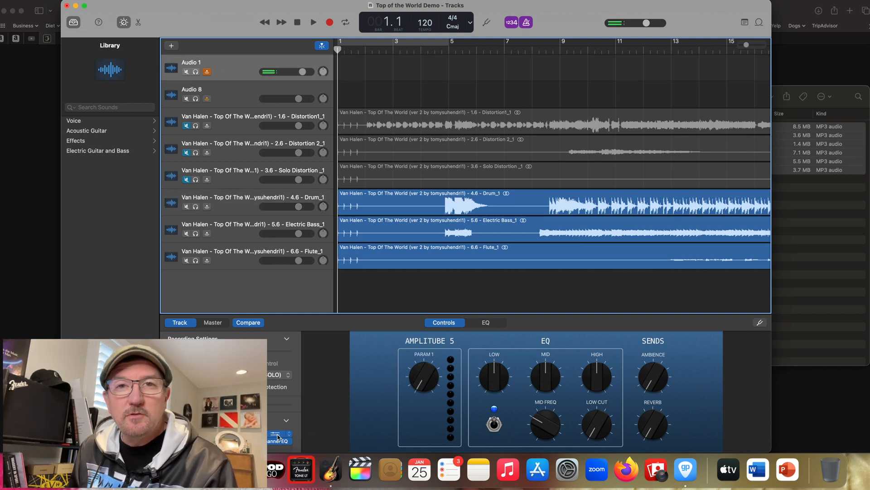
{"action": "left_click", "coordinate": [278, 436]}
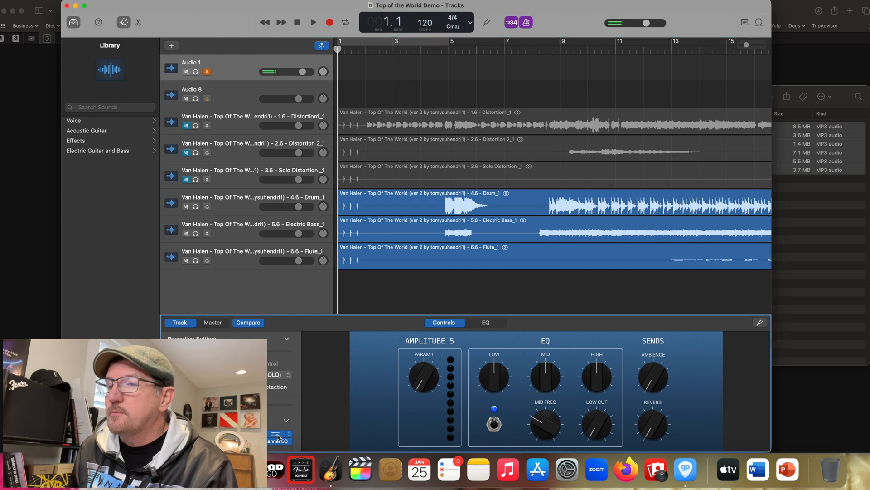
{"action": "left_click", "coordinate": [277, 436]}
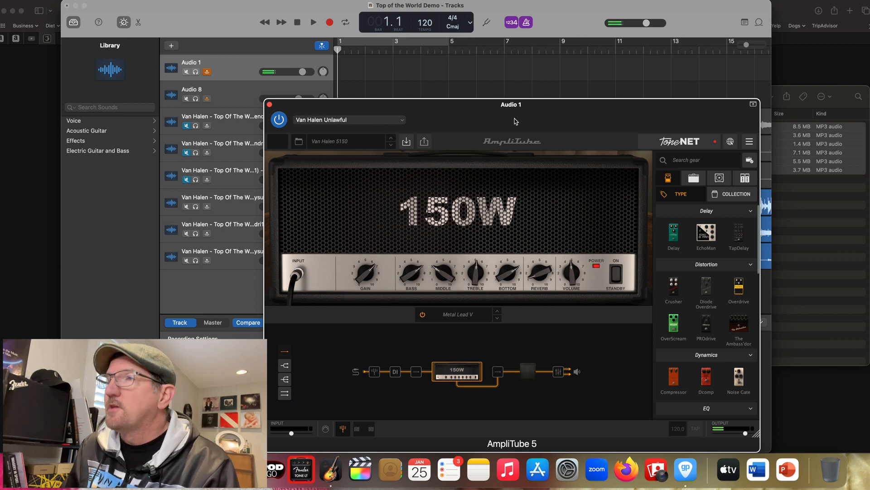
{"action": "left_click", "coordinate": [269, 105]}
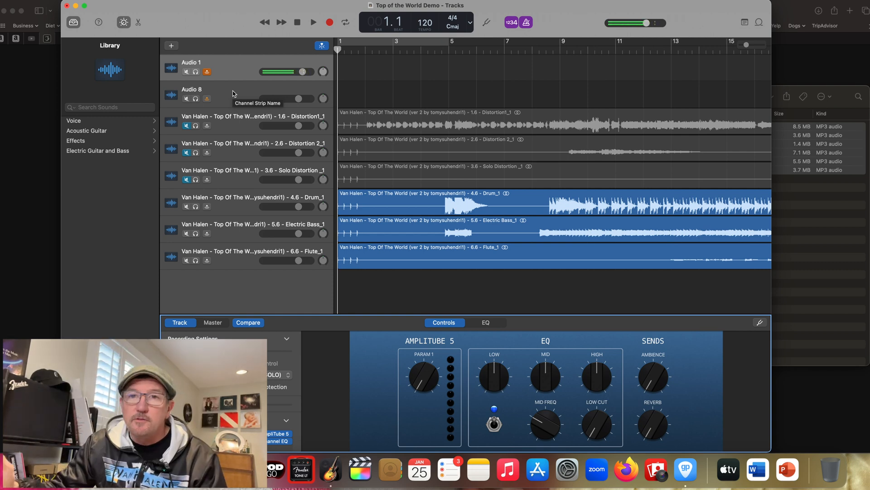
- Record a guitar take on Audio 1 from the project start to about bar 6, and mute the Flute track
{"action": "key", "text": "r"}
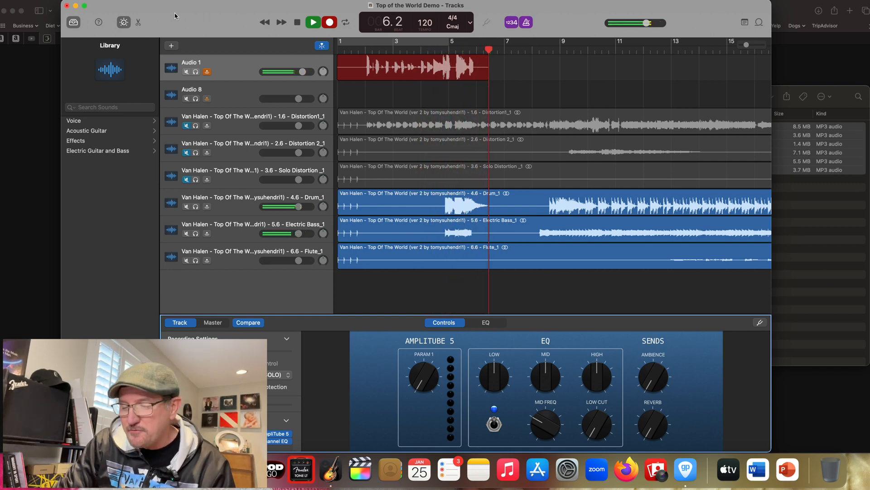
{"action": "key", "text": "space"}
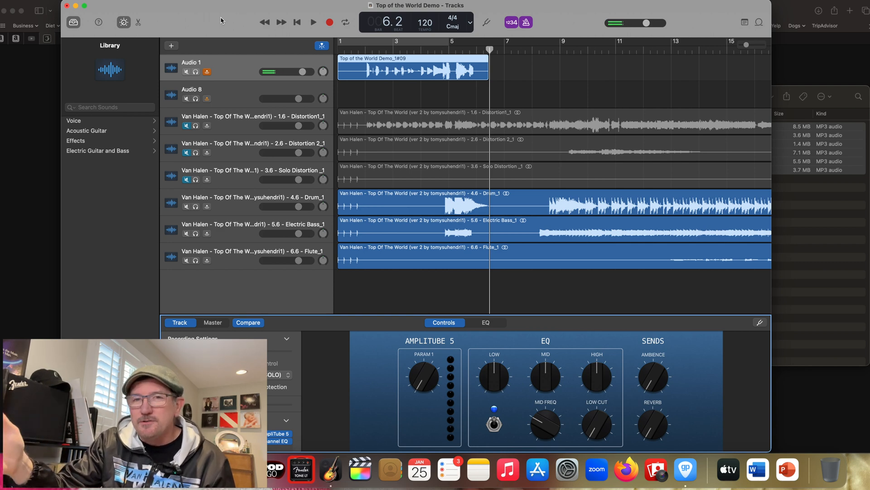
{"action": "left_click", "coordinate": [186, 260]}
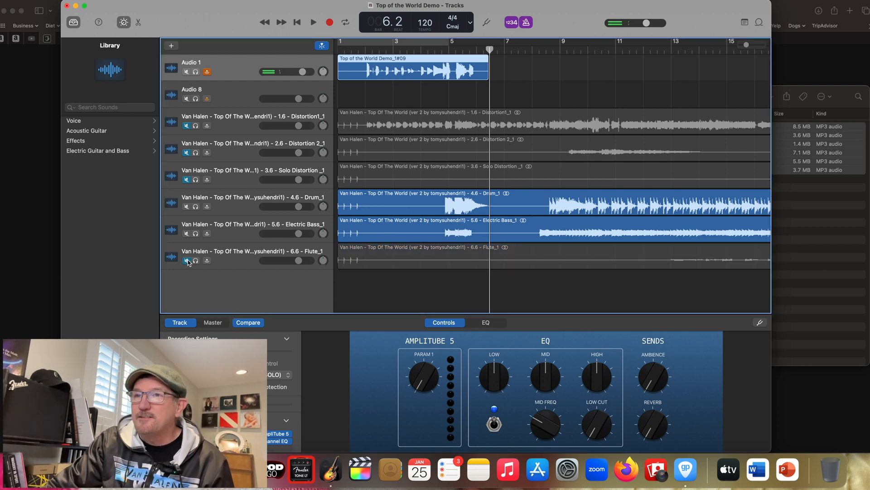